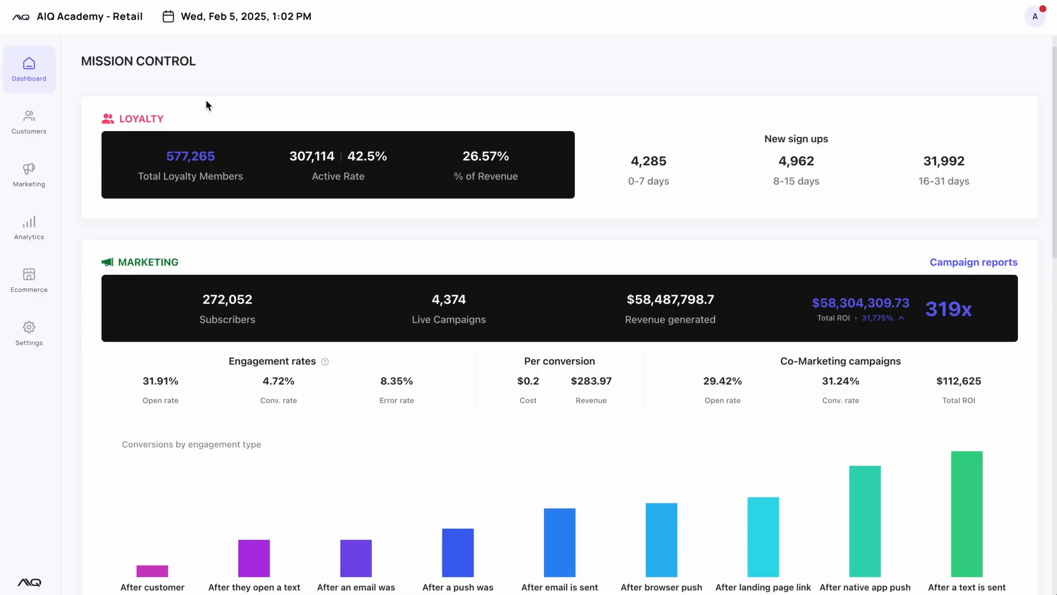
# - Create a new customer survey and give it the internal name "Example Survey"
pyautogui.click(22, 115)
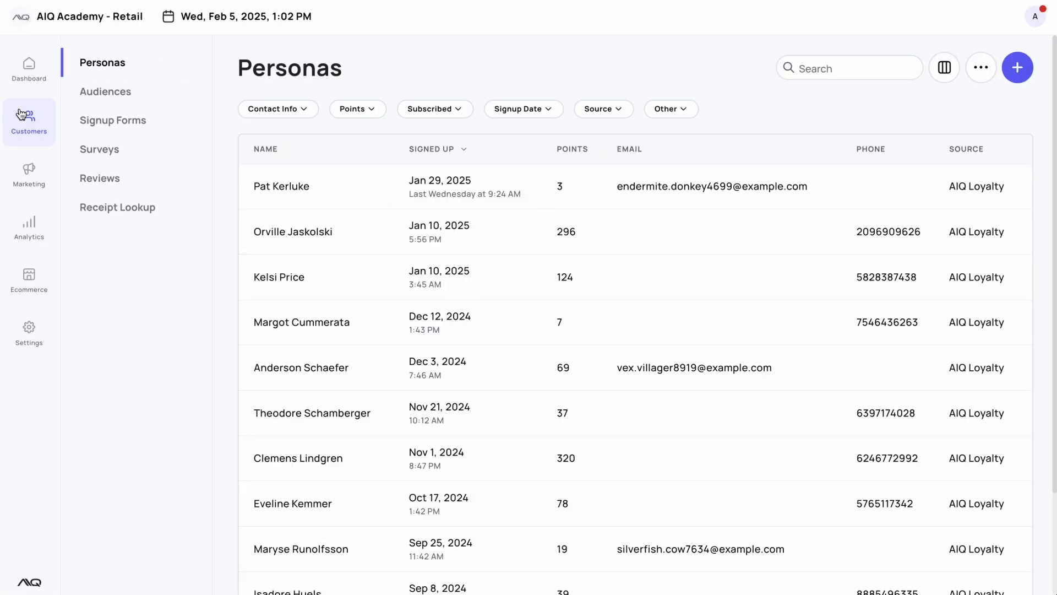
pyautogui.click(95, 147)
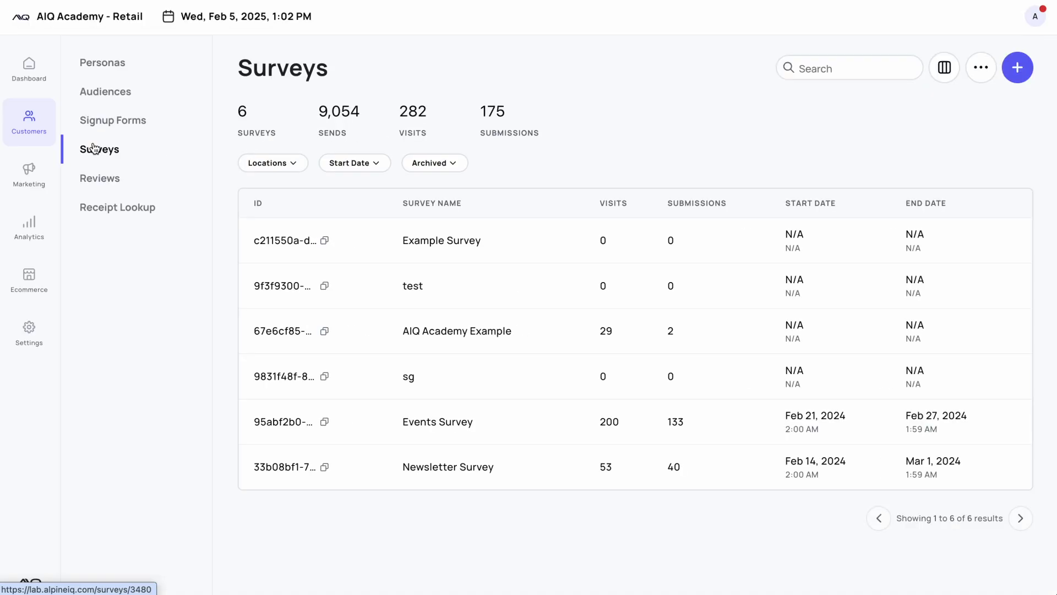
pyautogui.click(1017, 68)
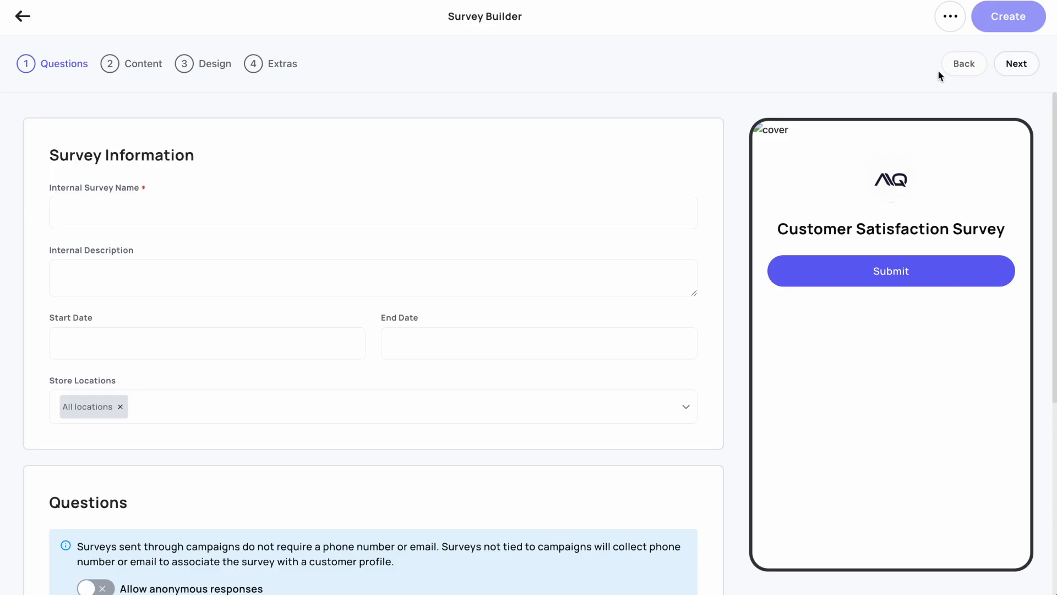
pyautogui.click(444, 209)
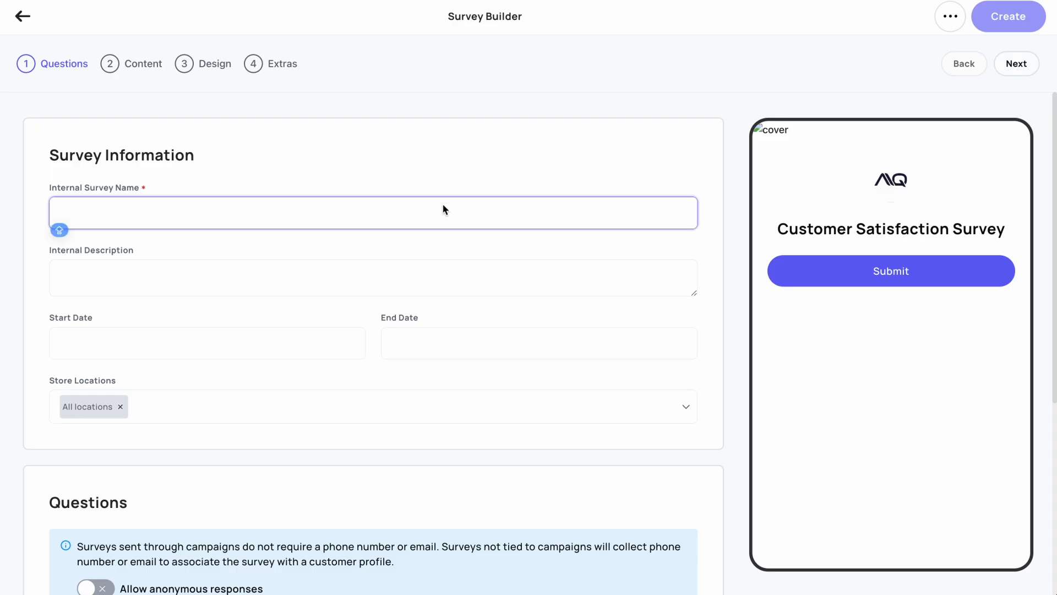
pyautogui.write('Example Survey')
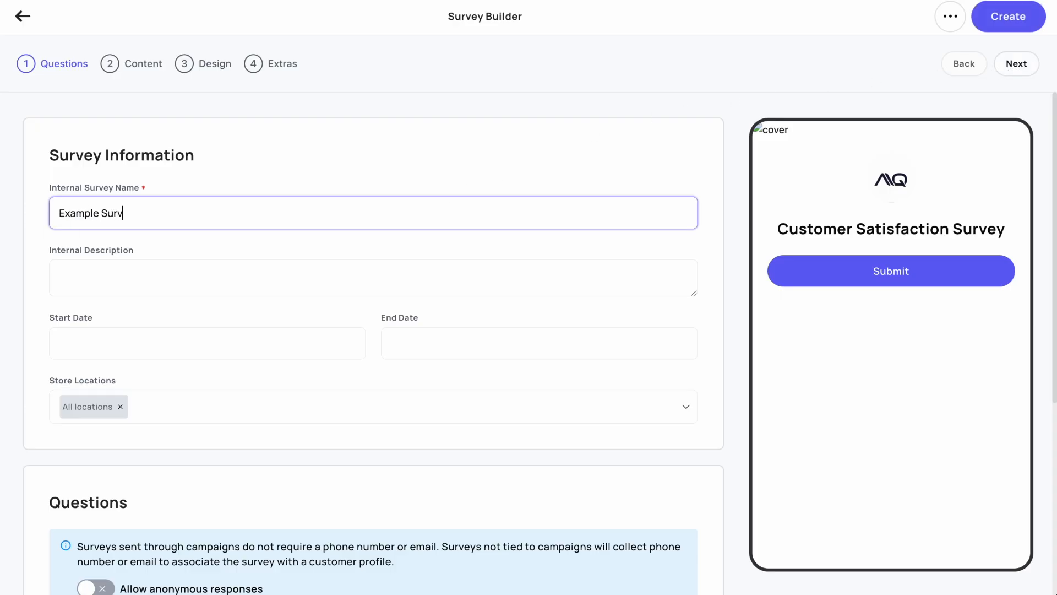
# - Review the survey's internal description, start date, end date and store location options
pyautogui.click(434, 265)
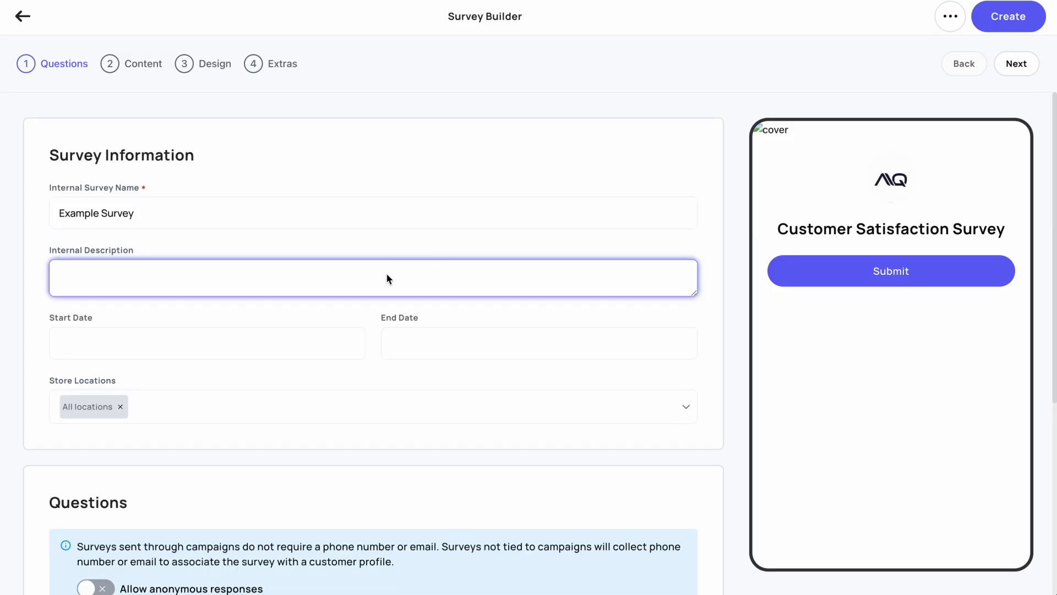
pyautogui.click(309, 337)
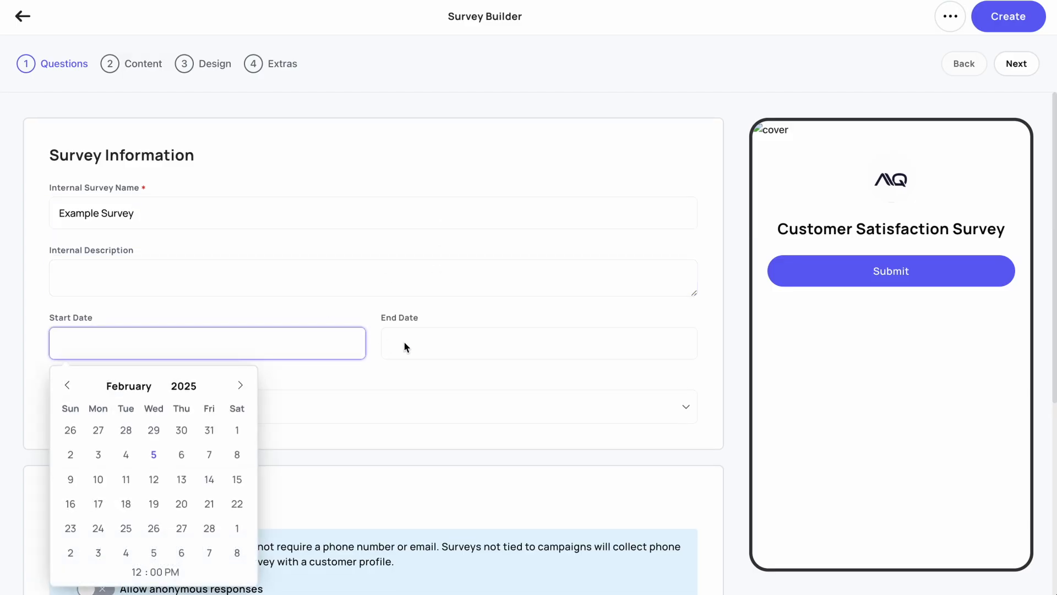
pyautogui.click(432, 348)
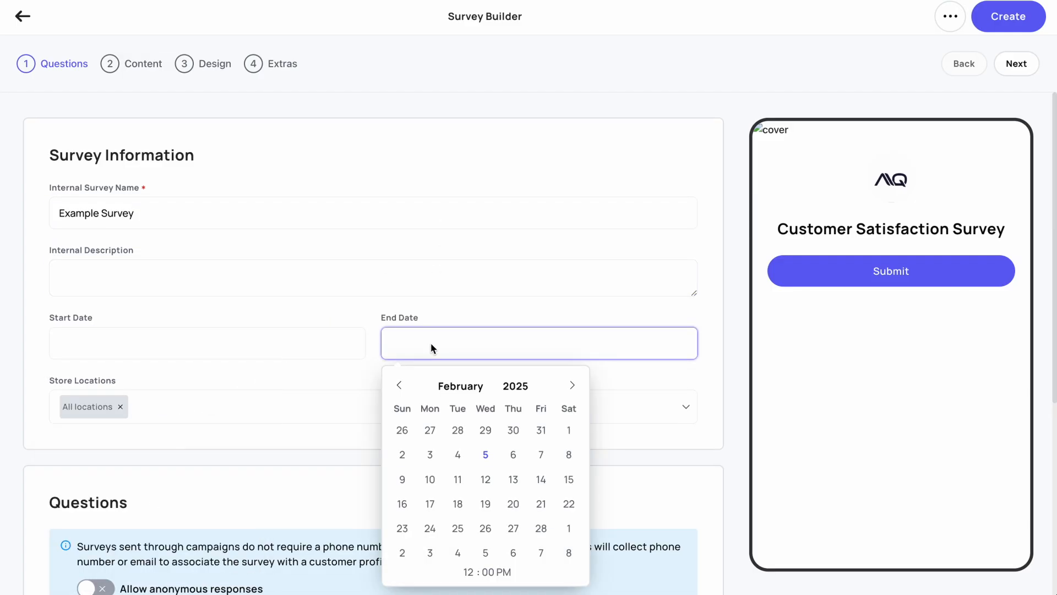
pyautogui.click(201, 407)
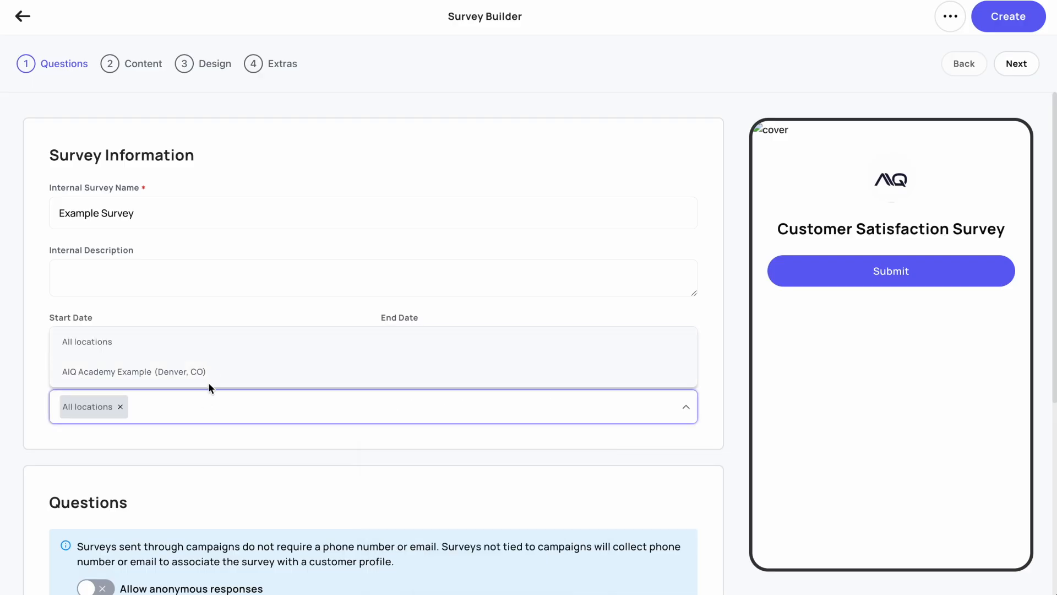
pyautogui.click(209, 407)
# - Add a new question labelled "What is your favorite product?" with the type Text: Short Answer
pyautogui.scroll(-5, 209, 406)
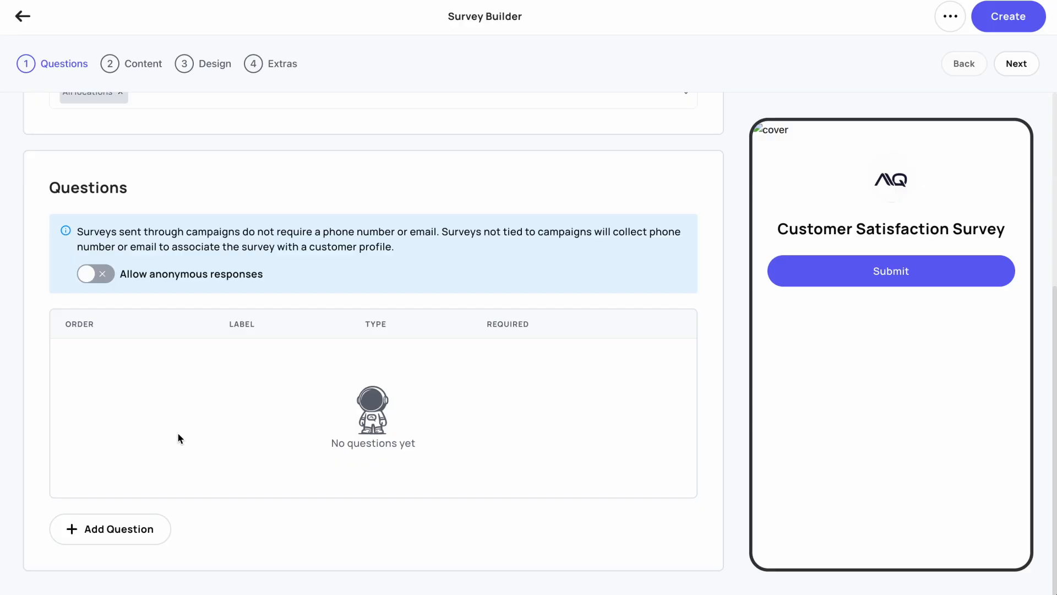
pyautogui.click(130, 526)
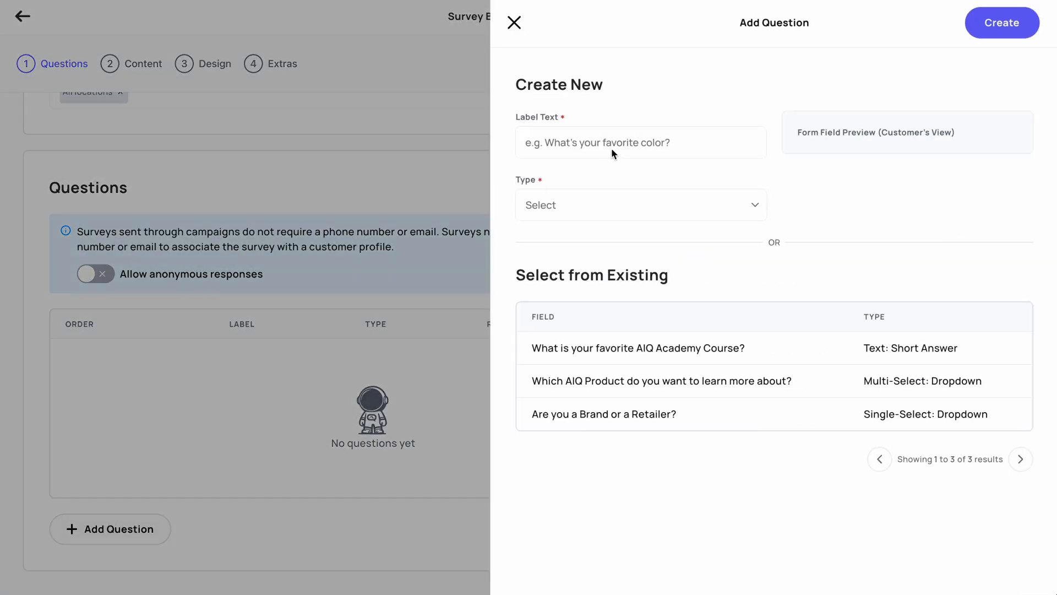
pyautogui.click(614, 153)
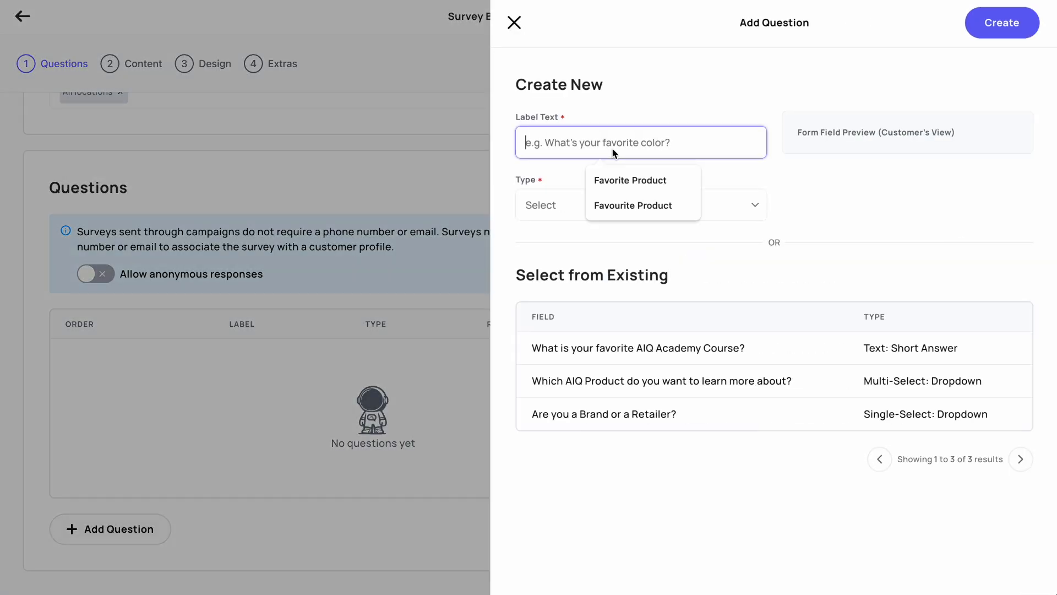
pyautogui.click(592, 237)
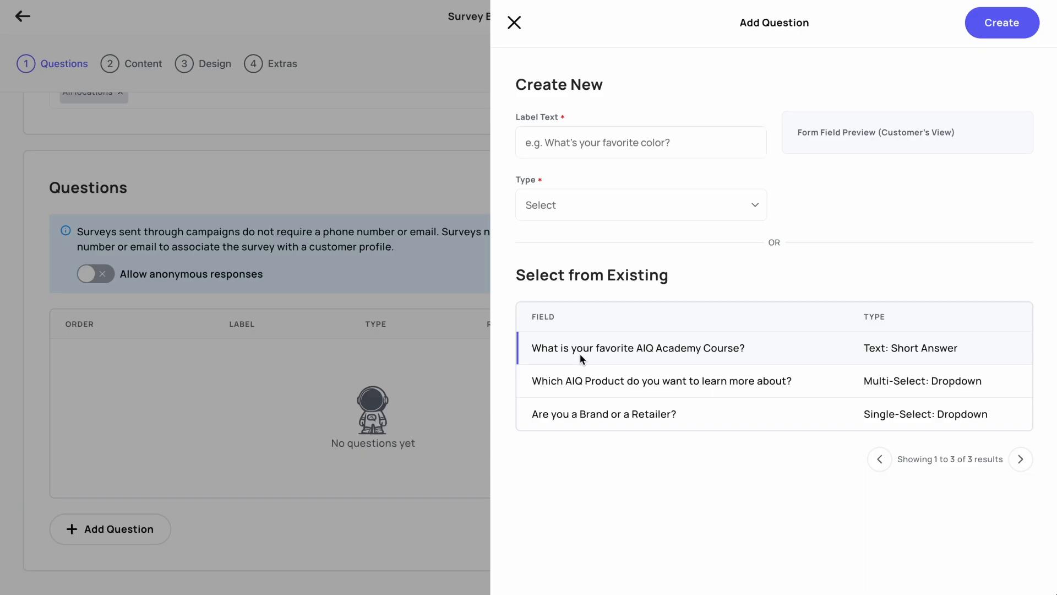
pyautogui.click(606, 143)
pyautogui.write('What is your favorite product?')
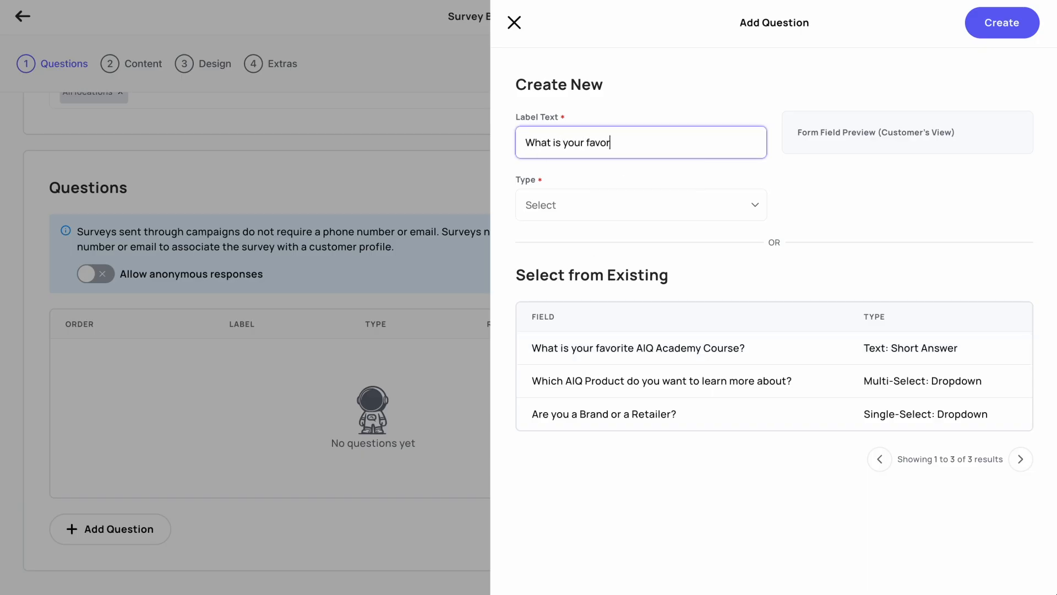
pyautogui.click(602, 206)
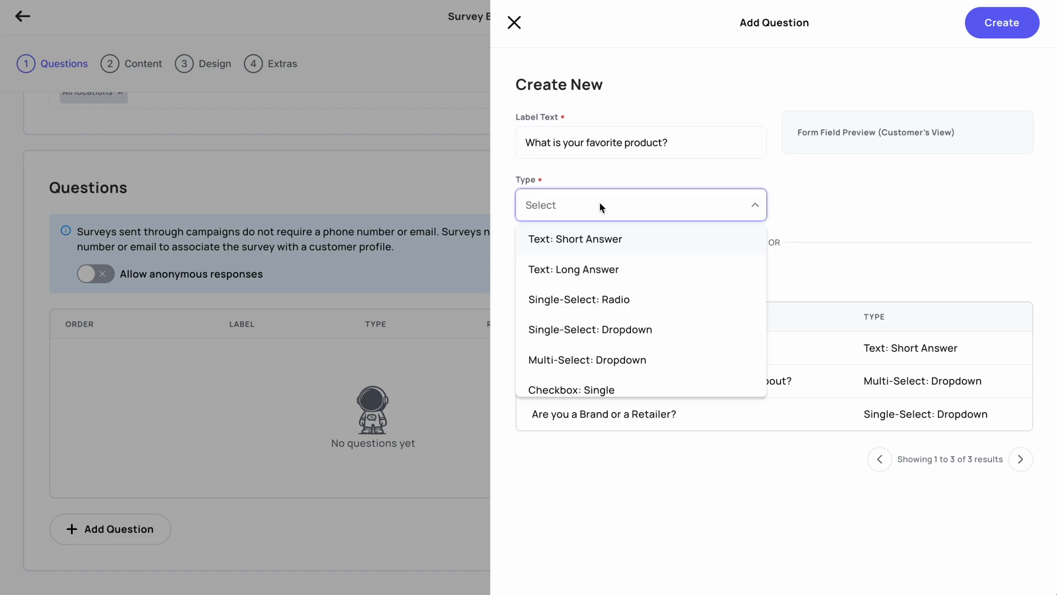
pyautogui.click(596, 240)
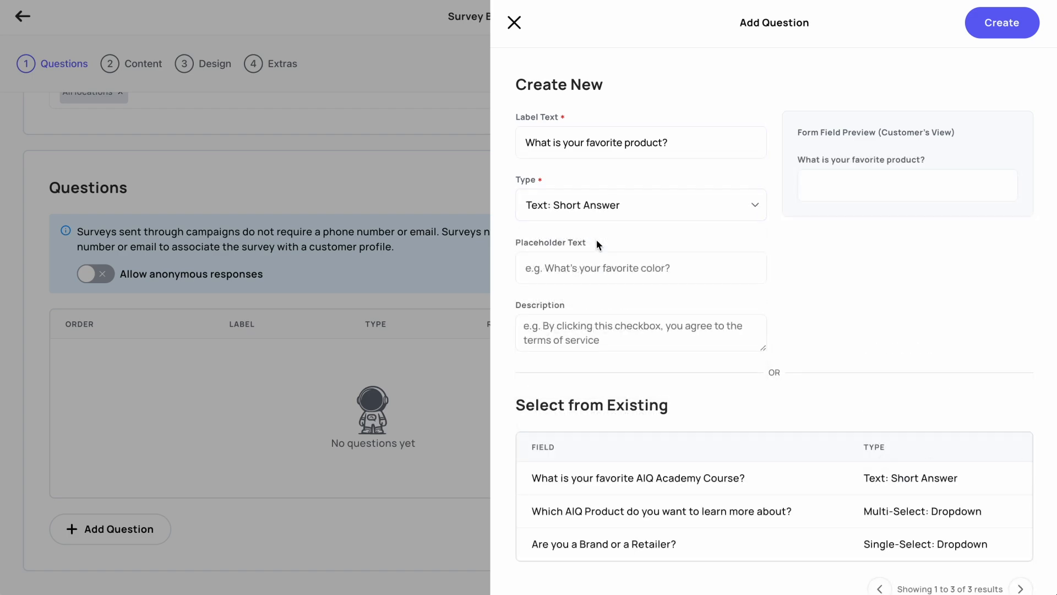
pyautogui.click(833, 183)
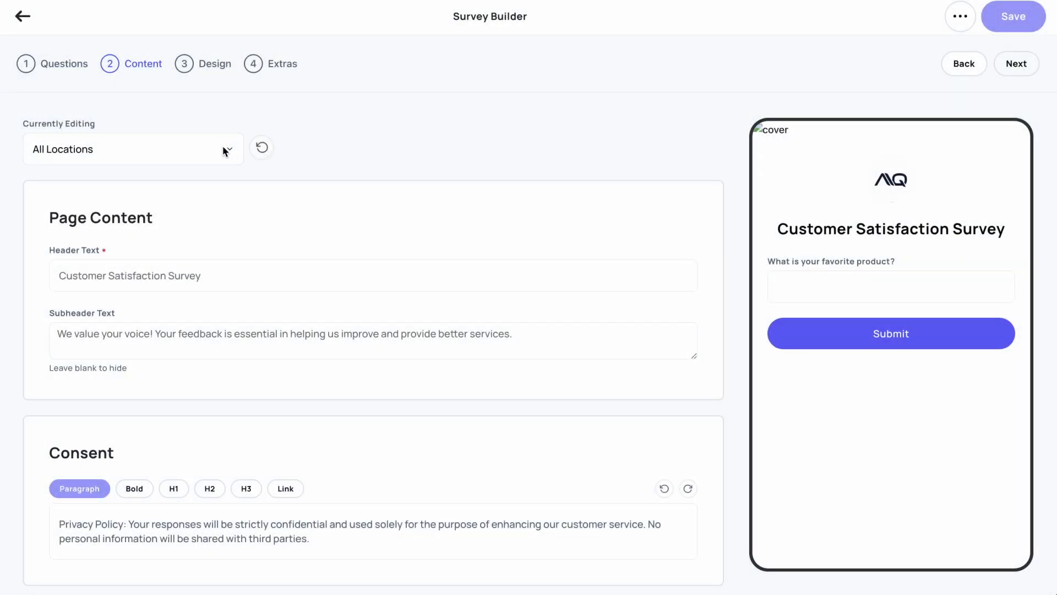
# - Switch the content editing to AIQ Academy Example (Denver, CO) and examine its header, subheader and consent texts
pyautogui.click(226, 151)
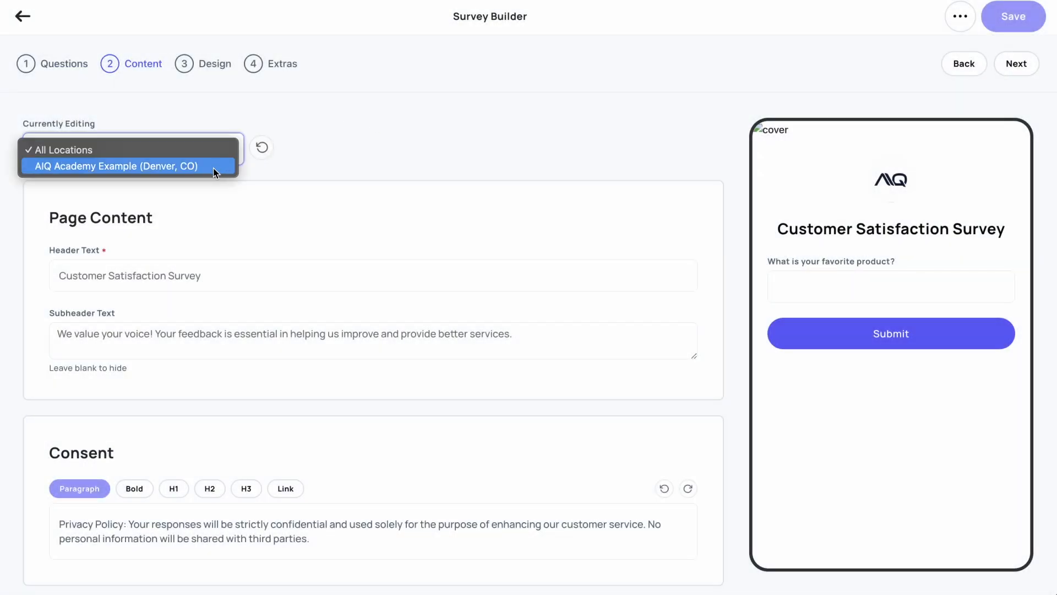
pyautogui.click(214, 167)
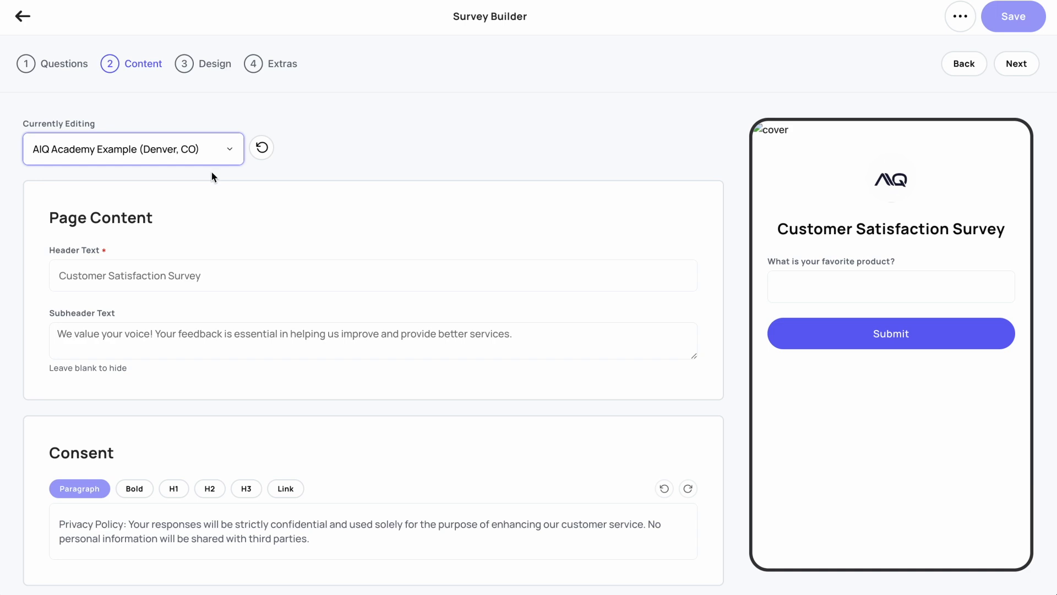
pyautogui.click(167, 274)
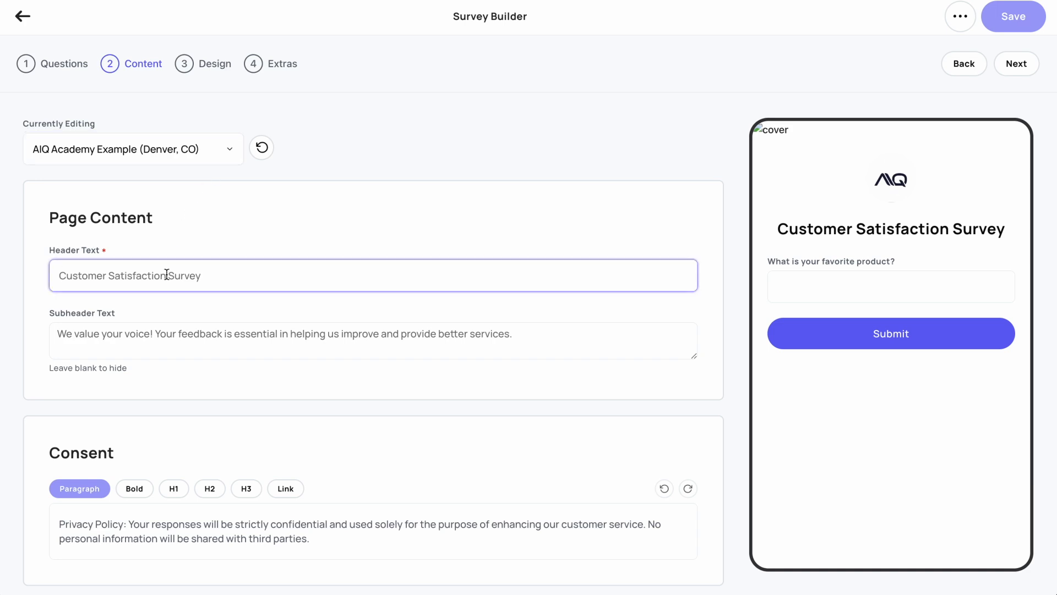
pyautogui.click(154, 337)
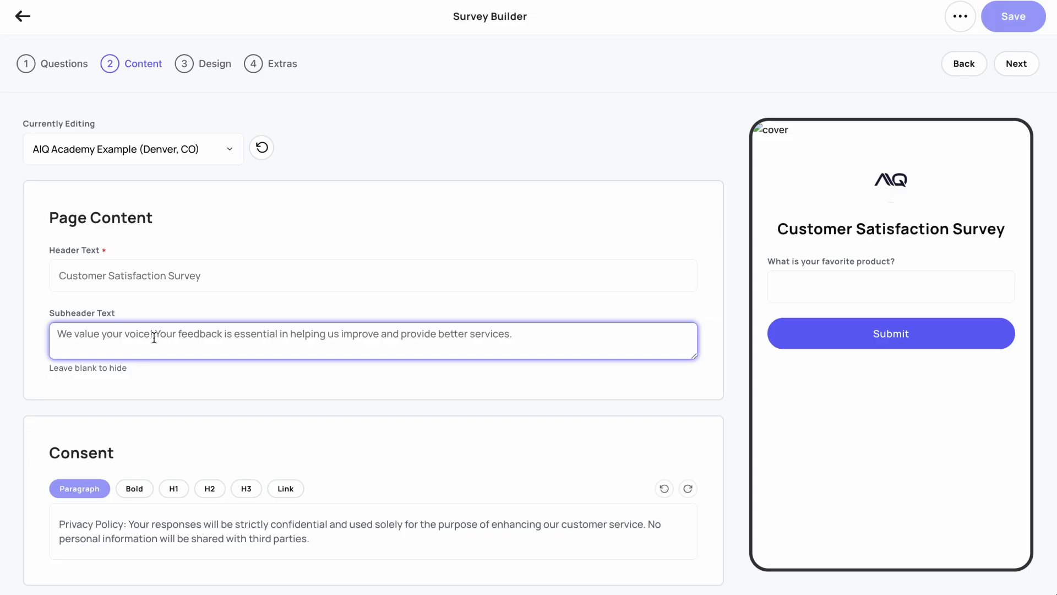
pyautogui.scroll(-3, 154, 363)
pyautogui.scroll(-2, 153, 364)
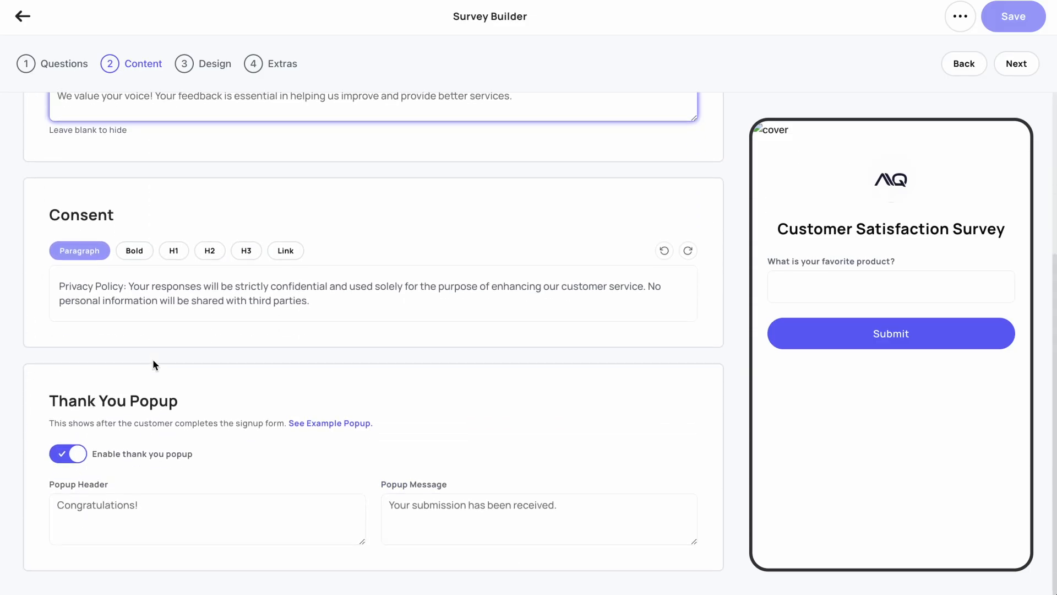
pyautogui.click(323, 305)
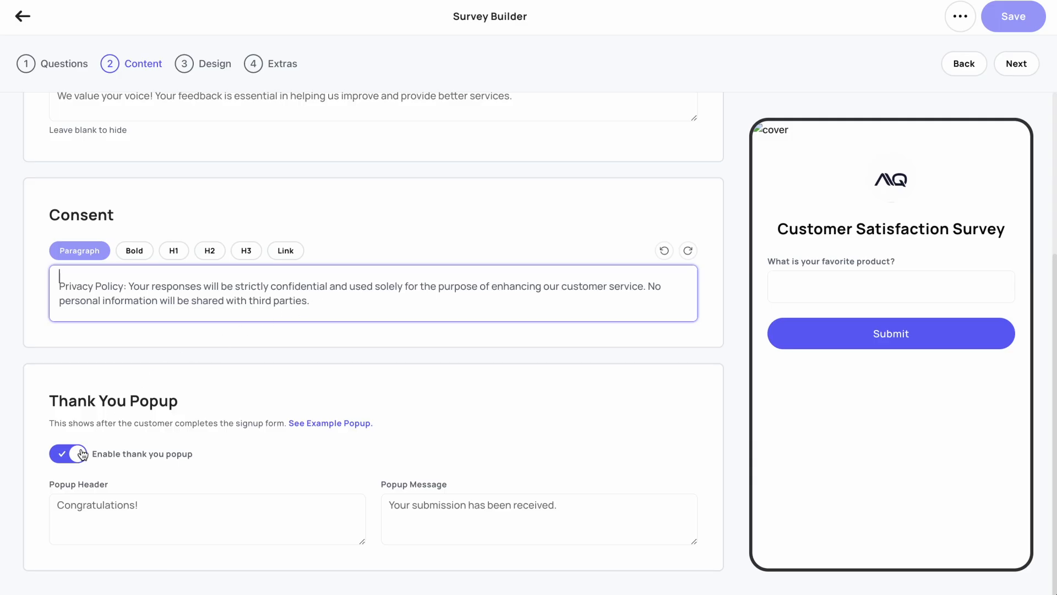
# - Advance to the Design stage and upload AIQA-Logo-800x450.jpg as the survey's cover photo
pyautogui.click(1017, 64)
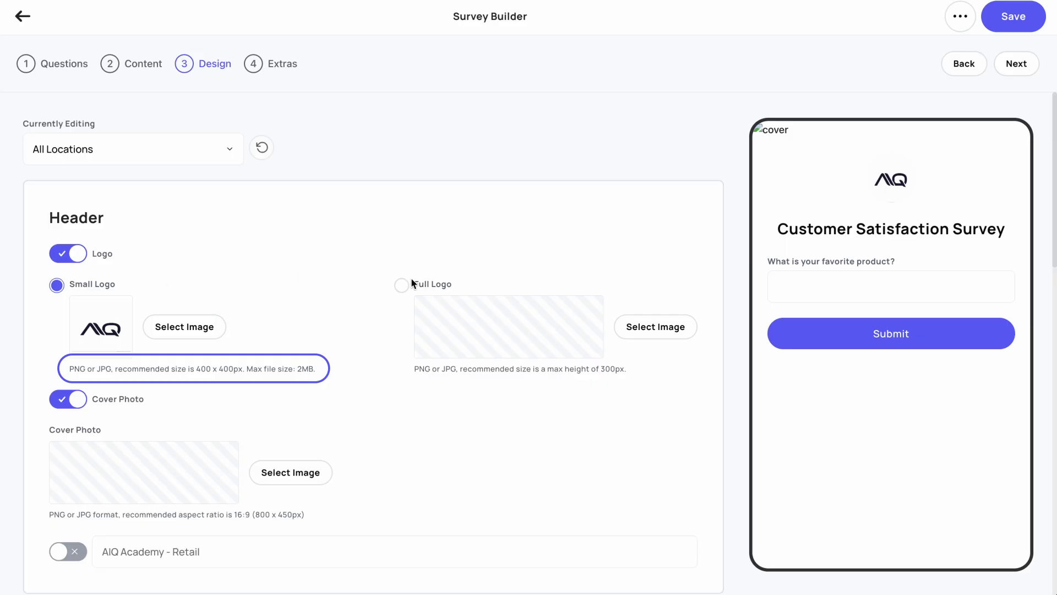
pyautogui.click(298, 468)
pyautogui.scroll(-3, 437, 359)
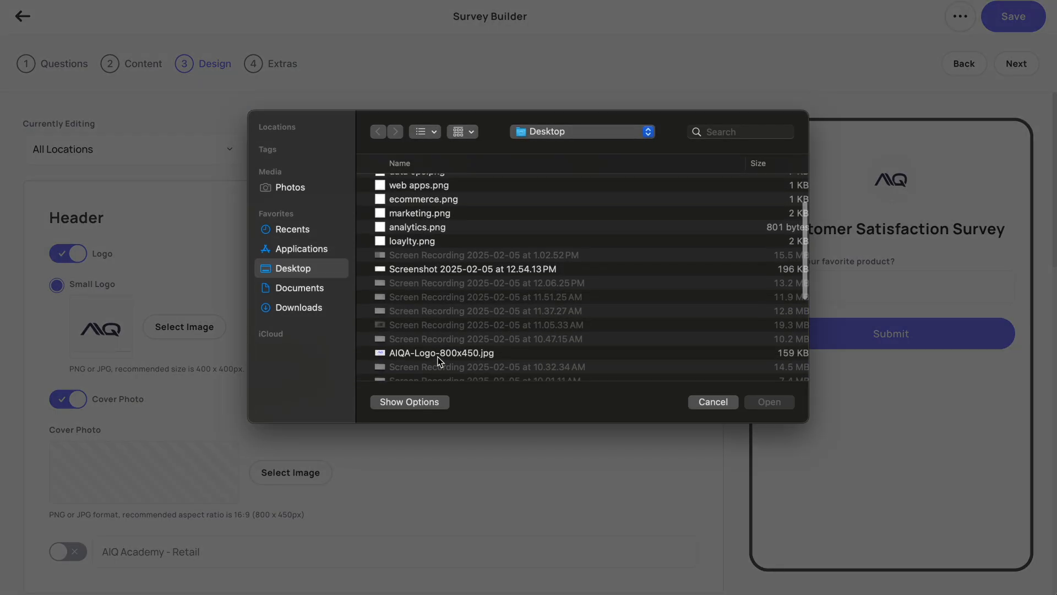
pyautogui.doubleClick(436, 357)
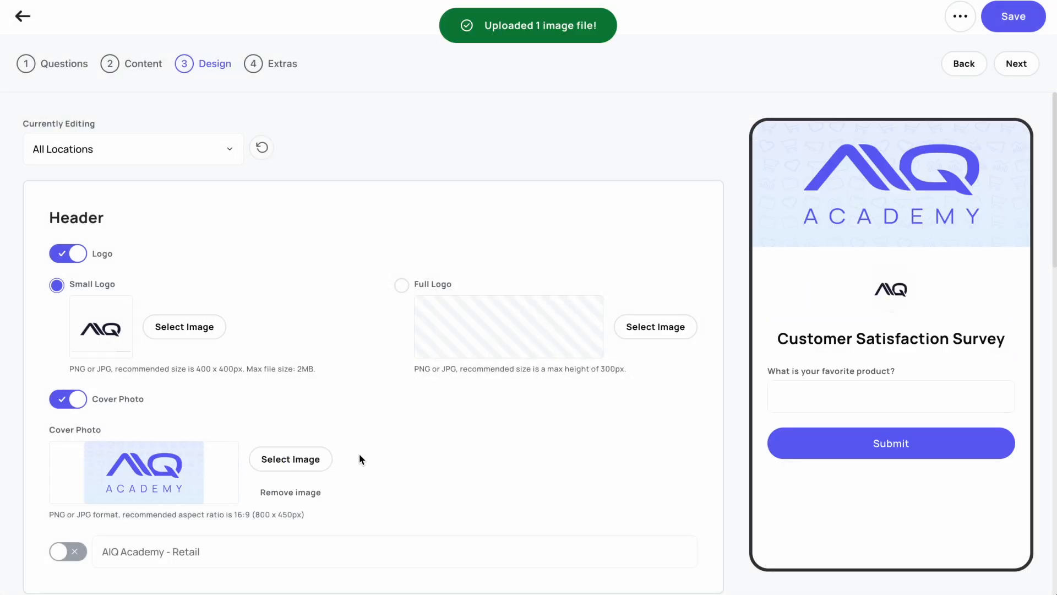
# - Set the survey's background color to light blue #e6f2fe
pyautogui.scroll(-4, 358, 465)
pyautogui.tripleClick(448, 494)
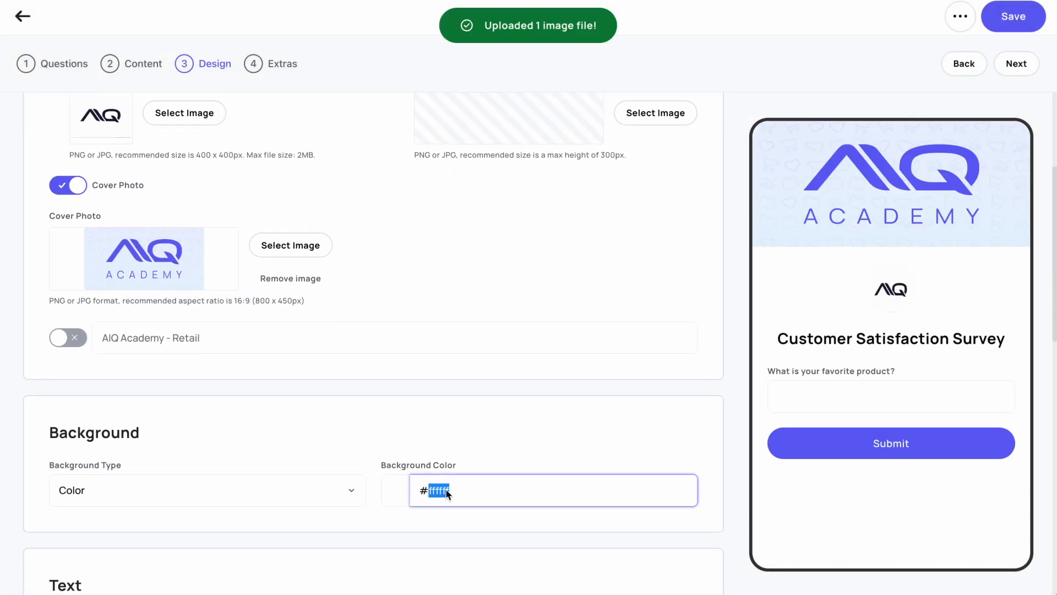
pyautogui.write('#e6f2fe')
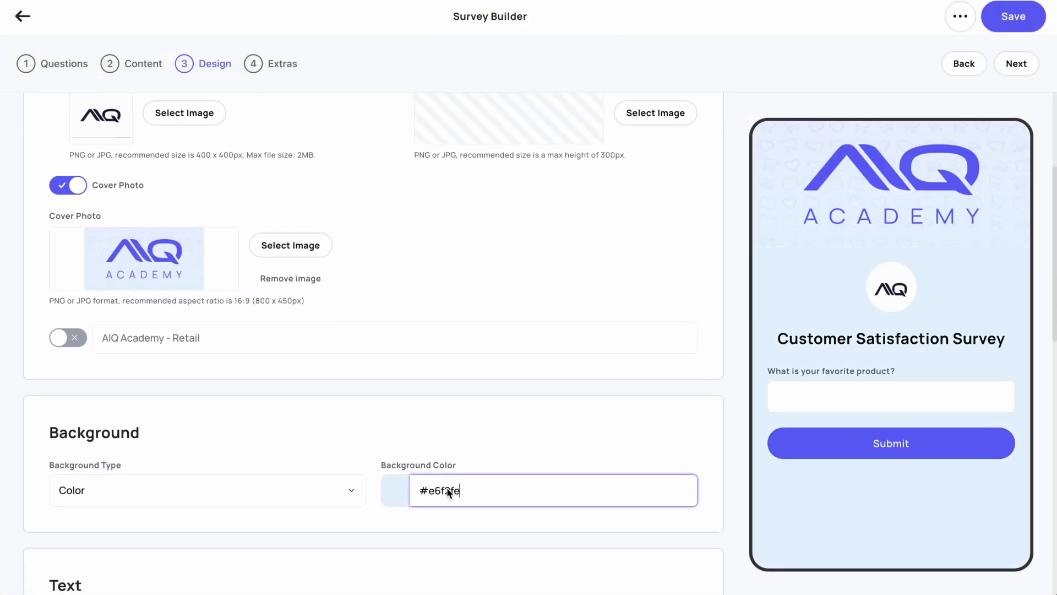
# - Set the submit button to redirect customers to surveygoeshere.com
pyautogui.scroll(-7, 449, 493)
pyautogui.scroll(-6, 449, 493)
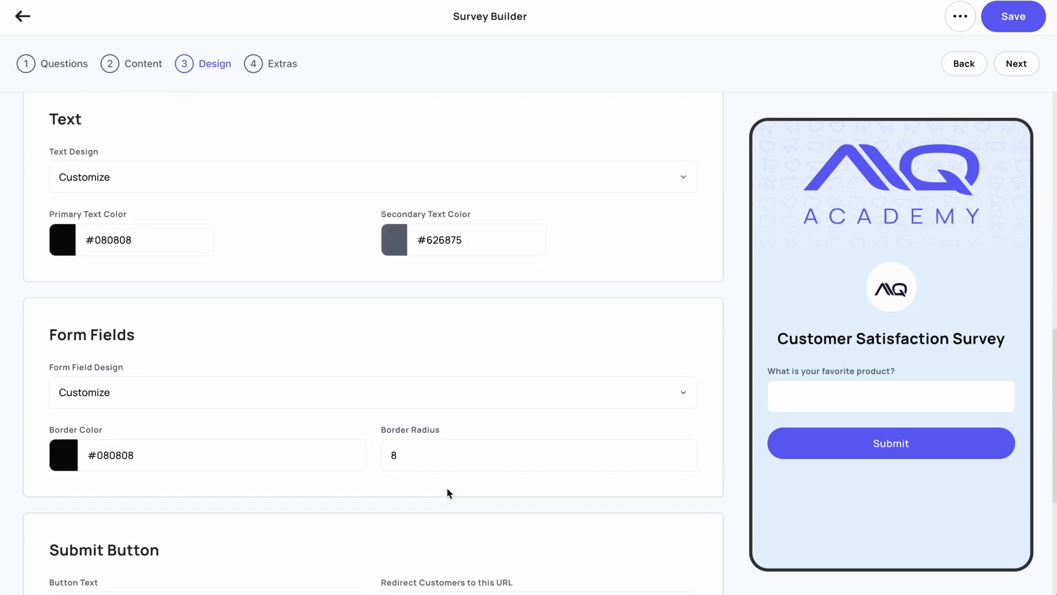
pyautogui.click(298, 344)
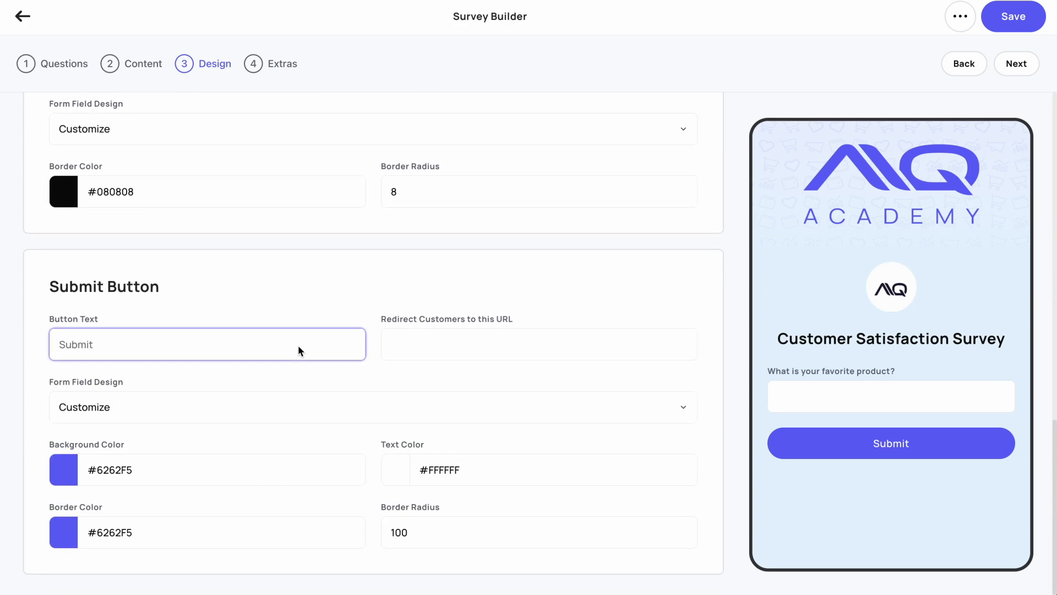
pyautogui.click(414, 353)
pyautogui.write('surveygoeshere.com')
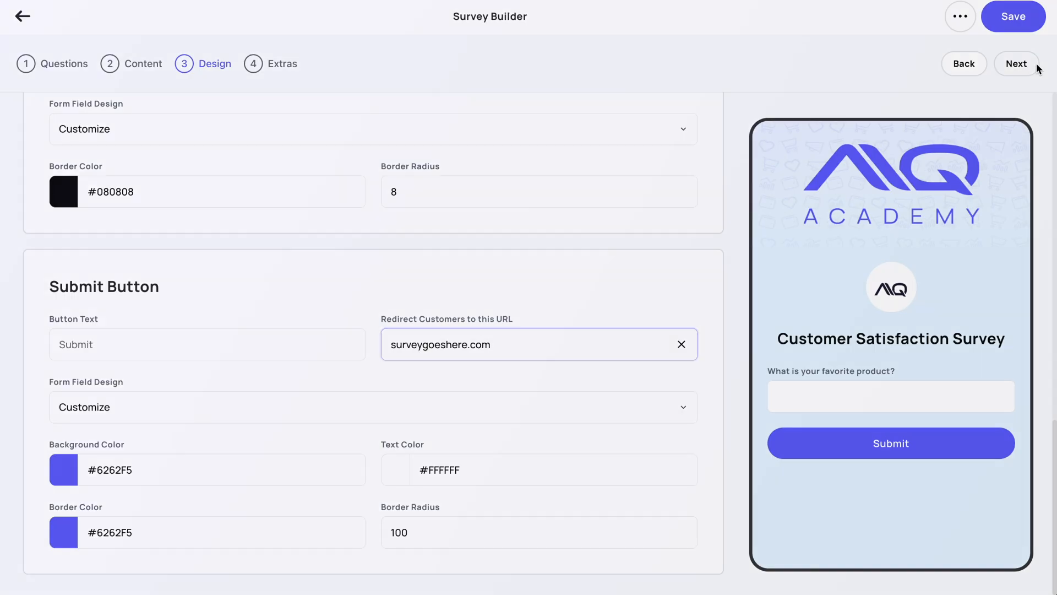
# - Advance to the Extras stage and enable the survey as a popup
pyautogui.click(1035, 65)
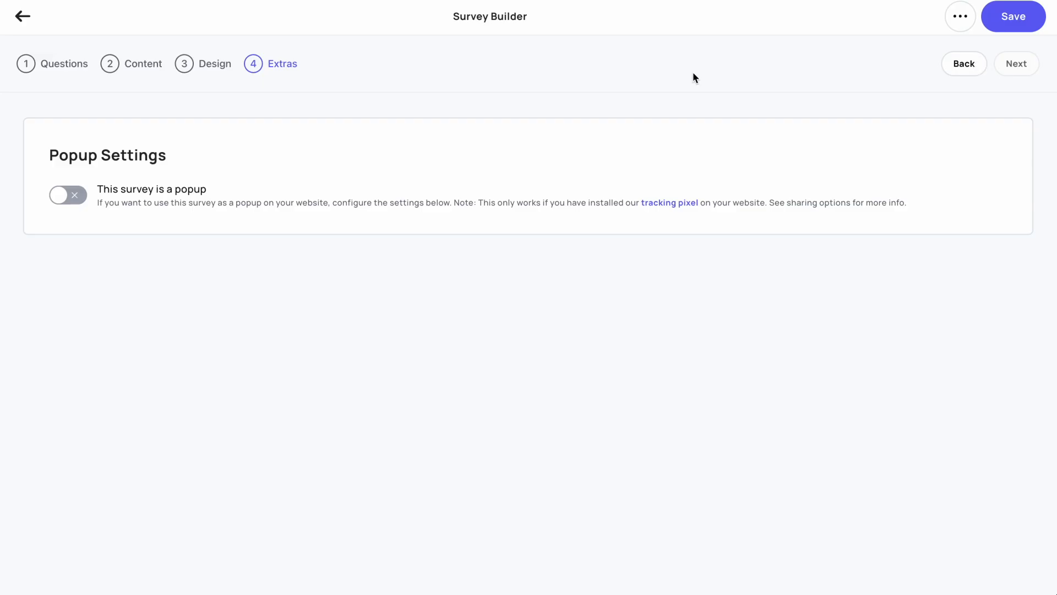
pyautogui.click(59, 192)
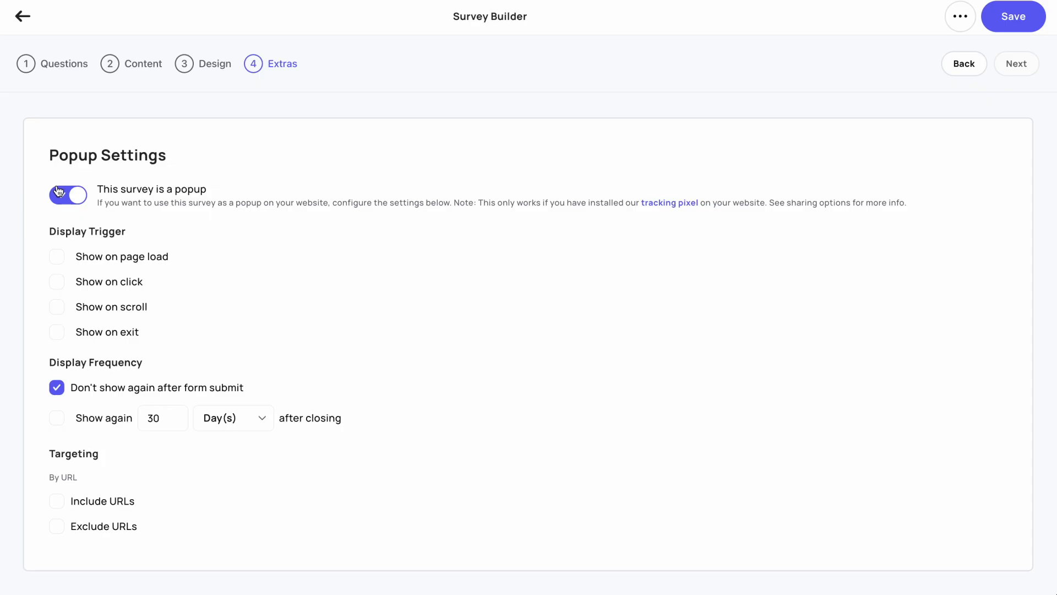
# - Toggle the page load, click, scroll and exit display triggers on and off one at a time to view their options
pyautogui.click(56, 256)
pyautogui.click(56, 256)
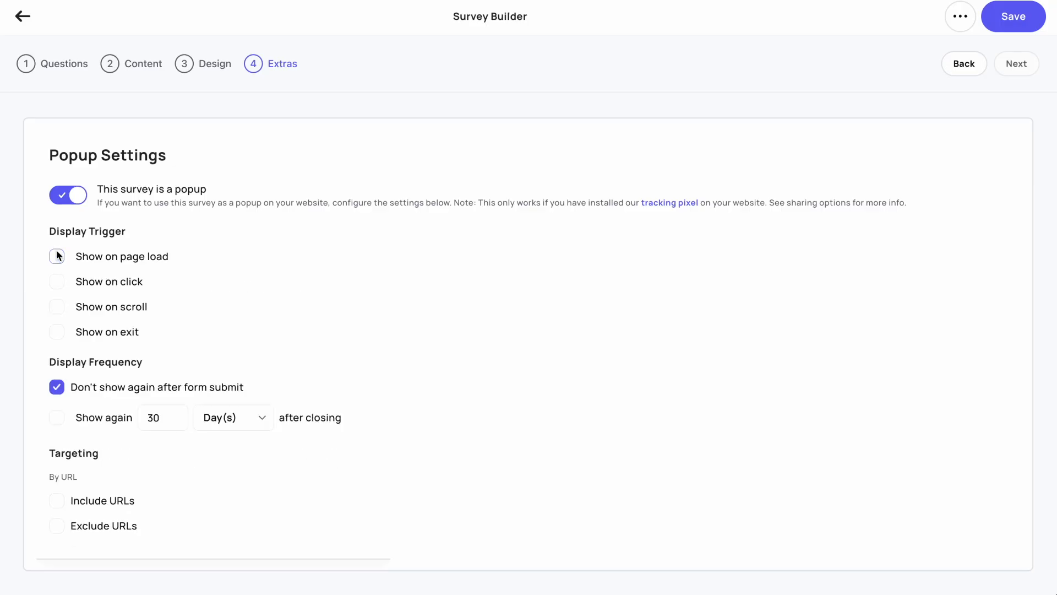
pyautogui.click(56, 281)
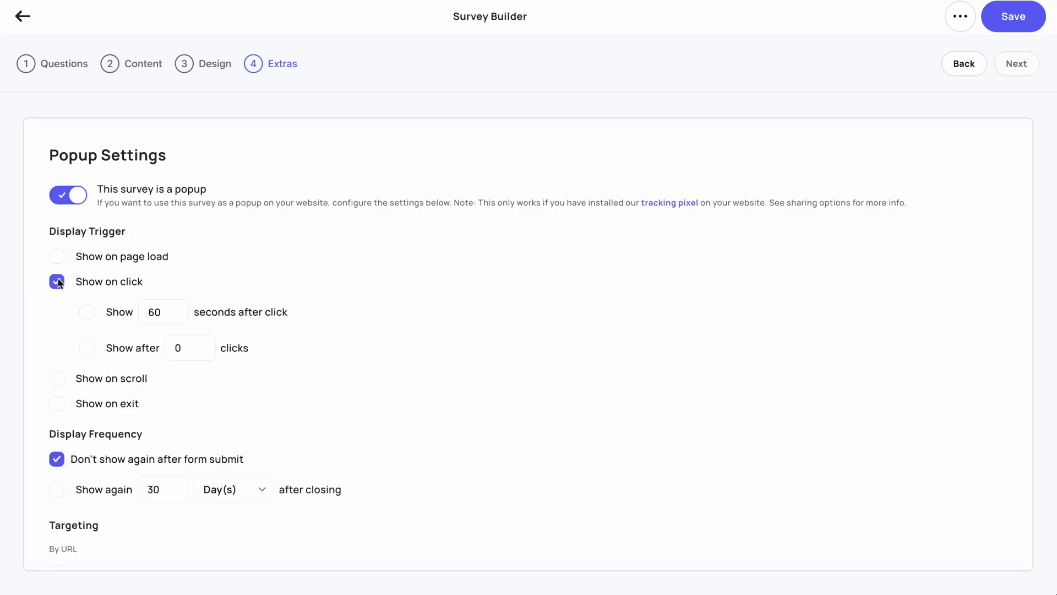
pyautogui.click(58, 280)
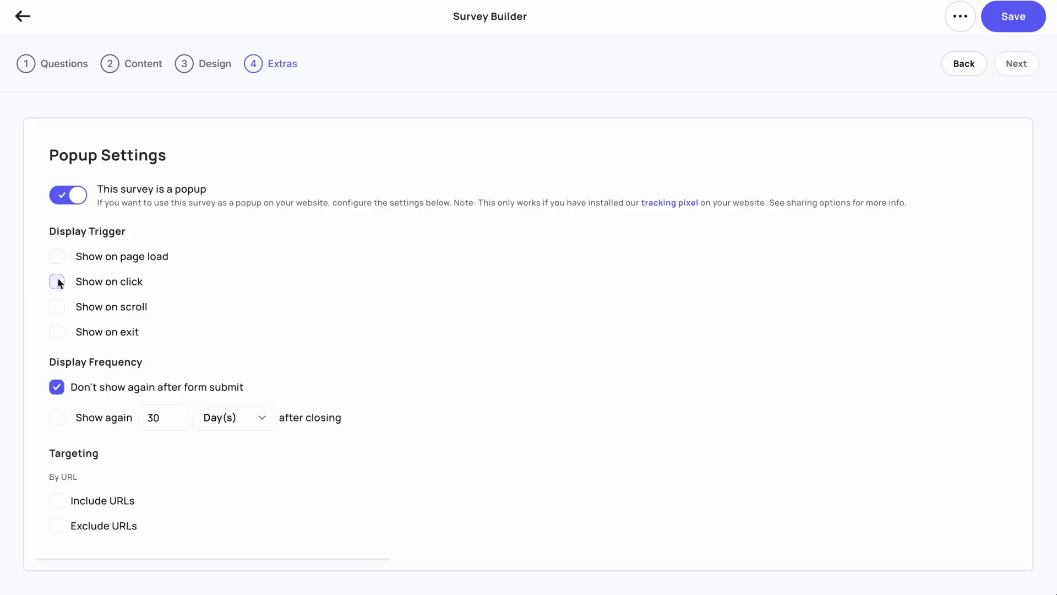
pyautogui.click(57, 308)
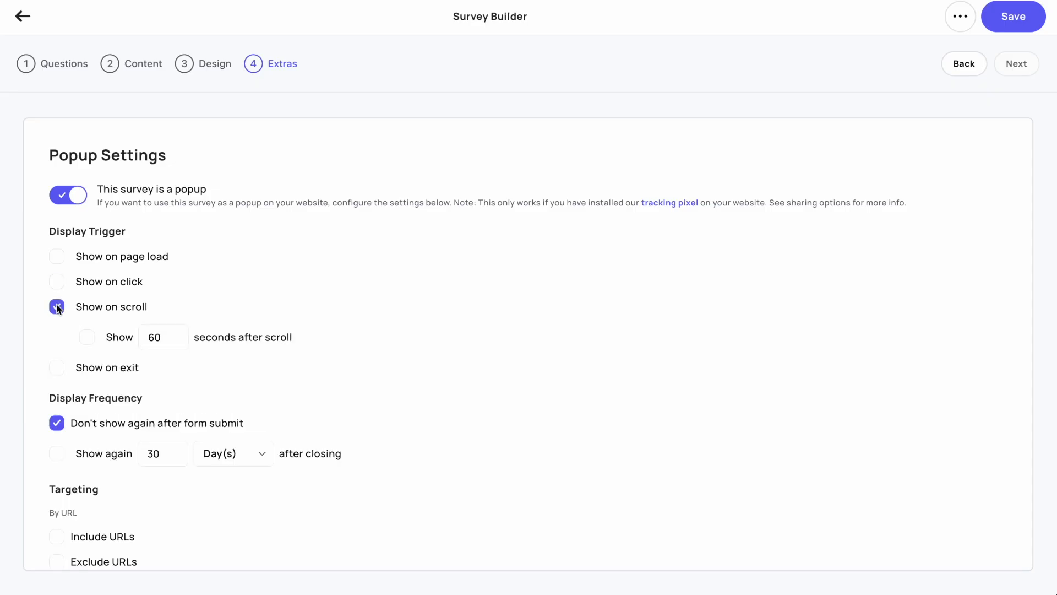
pyautogui.click(57, 308)
pyautogui.click(55, 332)
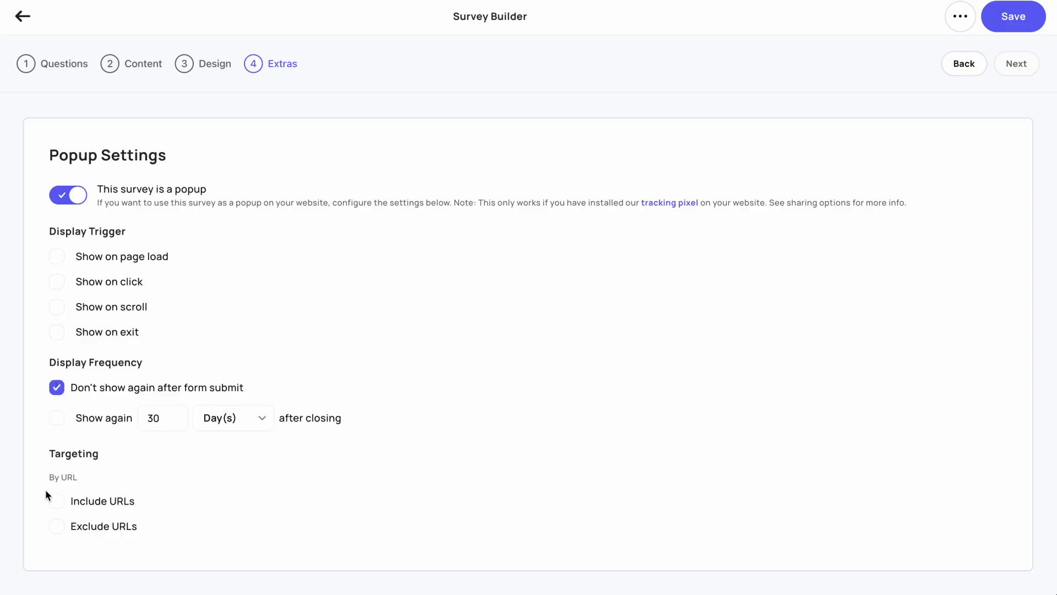
# - Enable both Include URLs and Exclude URLs targeting for the popup and save the survey
pyautogui.click(51, 502)
pyautogui.scroll(-1, 49, 504)
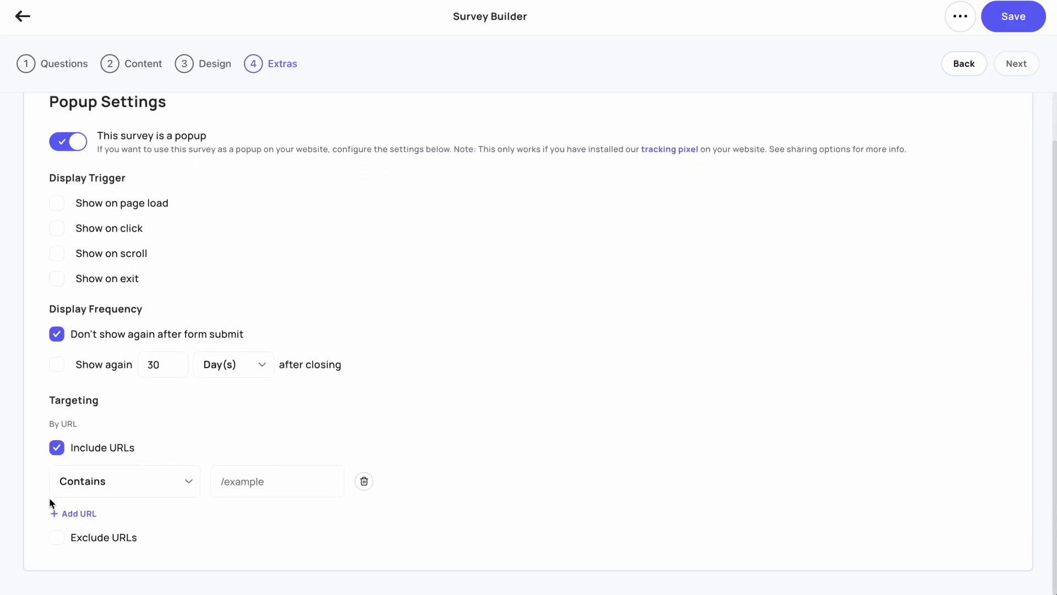
pyautogui.click(53, 537)
pyautogui.scroll(-1, 53, 537)
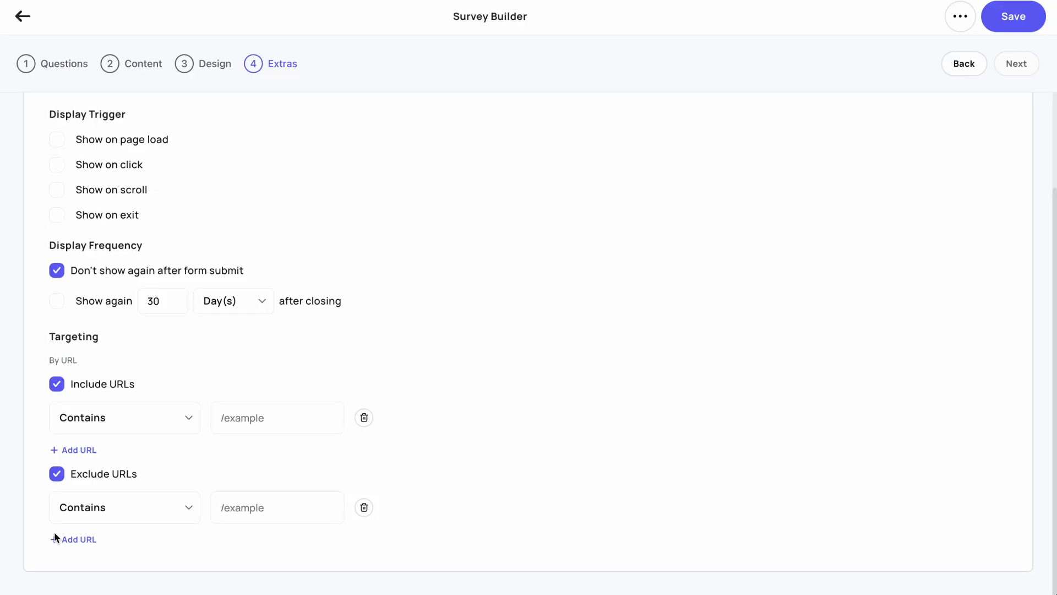
pyautogui.scroll(2, 55, 532)
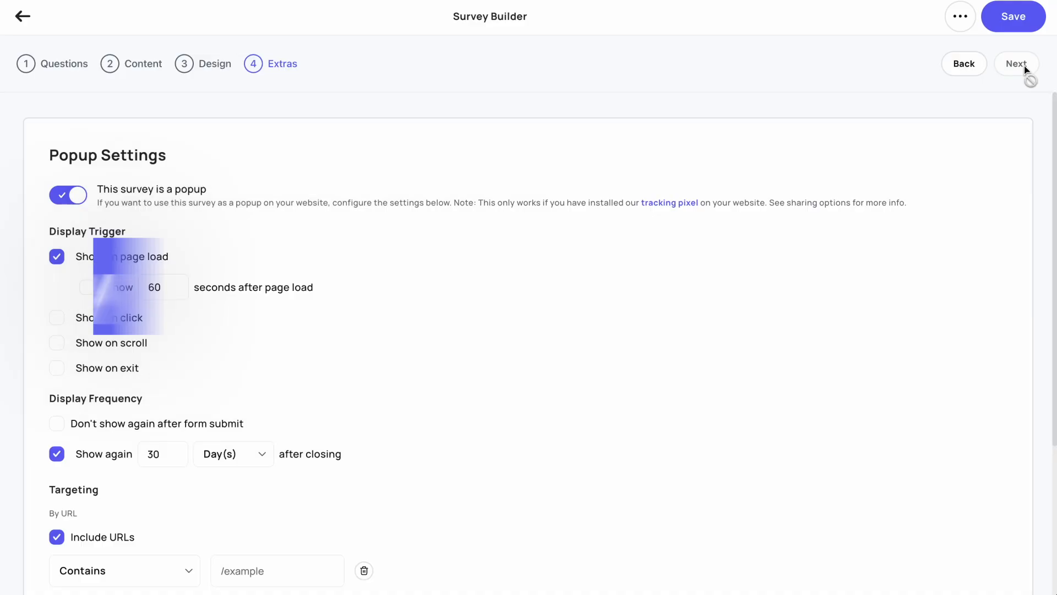
pyautogui.click(1021, 22)
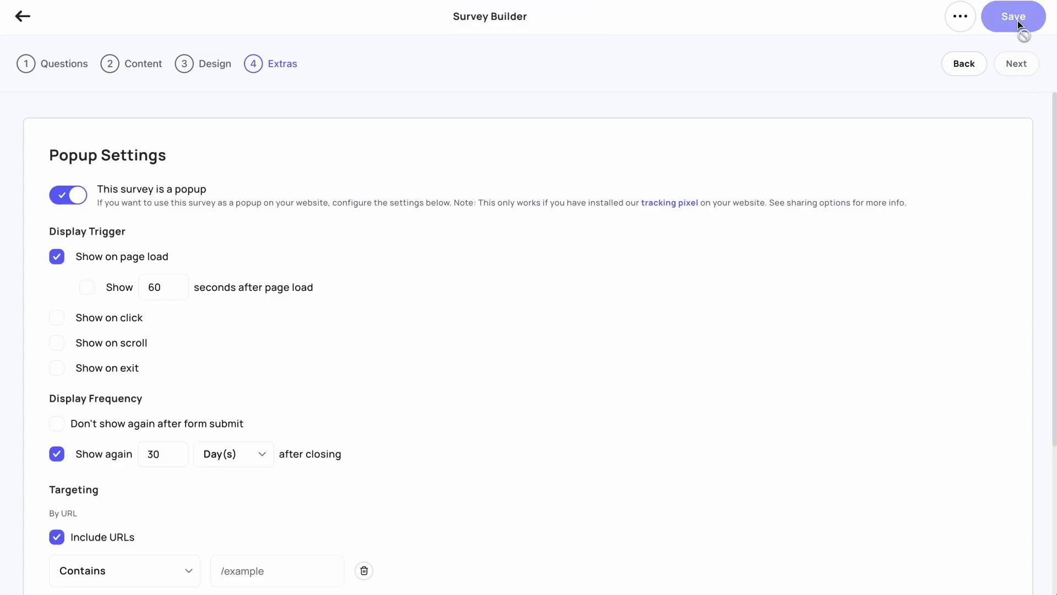
# - Open the survey's sharing options and choose All Locations for the store URL
pyautogui.click(962, 20)
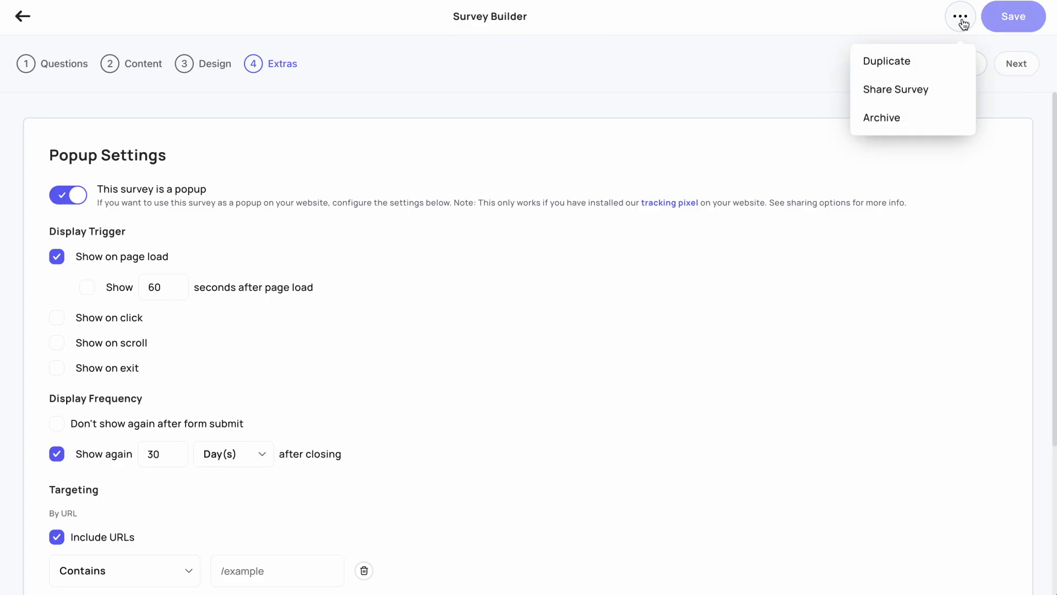
pyautogui.click(923, 91)
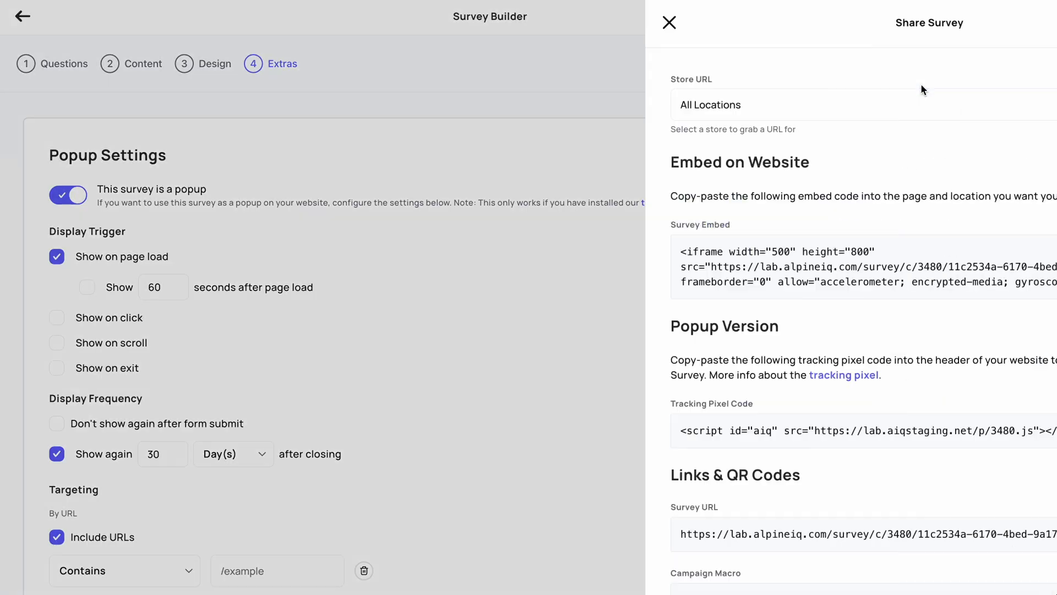
pyautogui.click(809, 105)
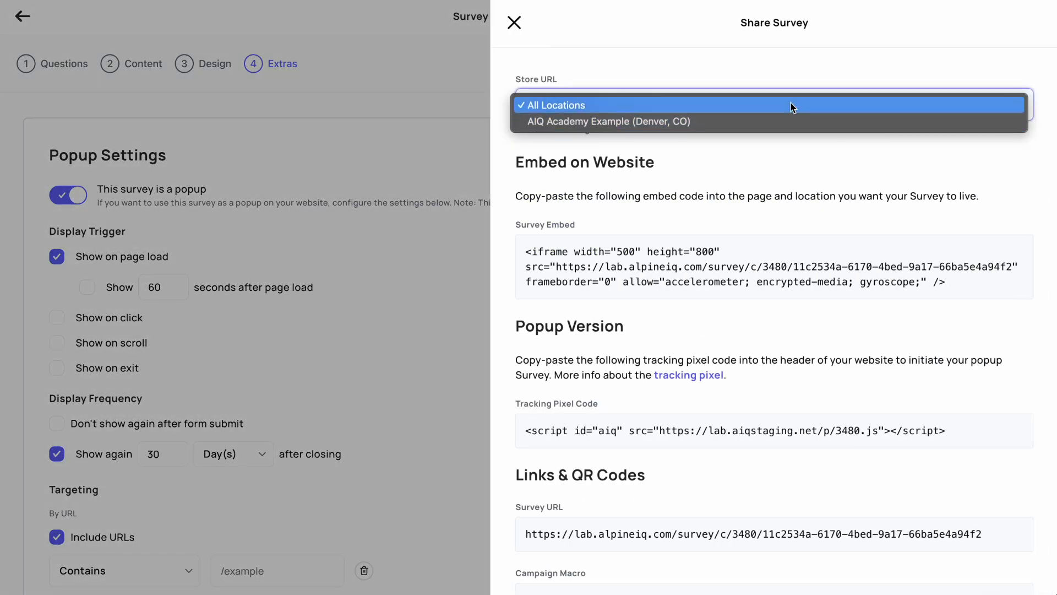
pyautogui.click(791, 105)
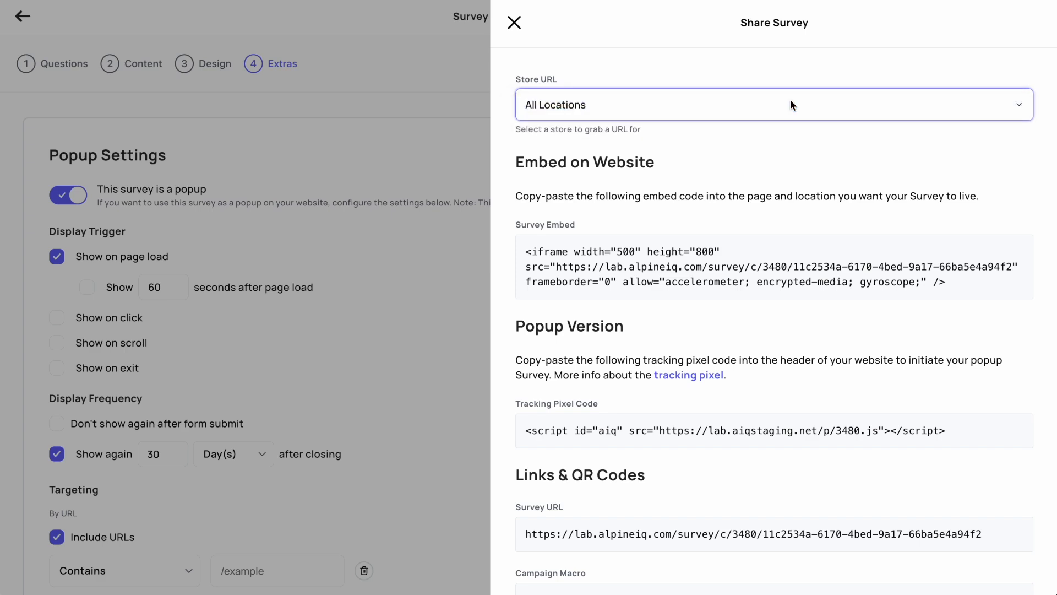
pyautogui.click(501, 204)
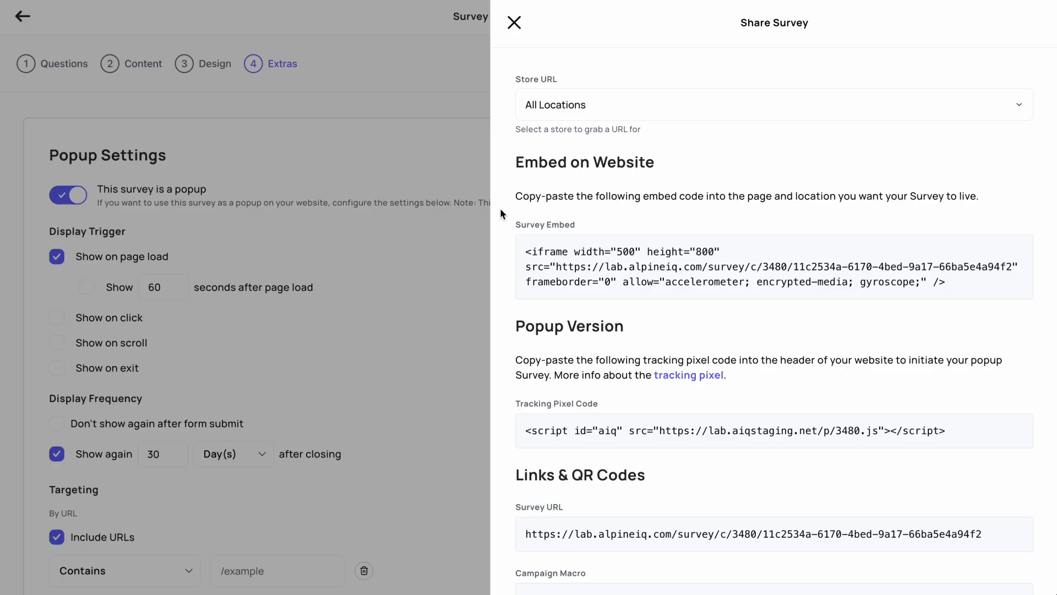
# - Download the store-specific links as a CSV file and the main survey QR code
pyautogui.scroll(-3, 500, 208)
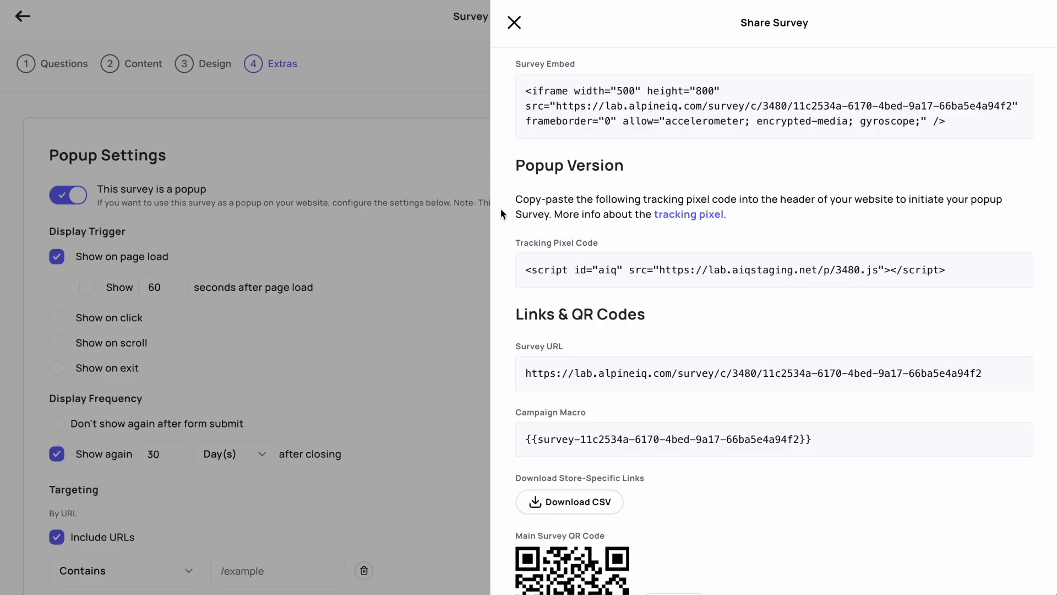
pyautogui.scroll(-3, 501, 208)
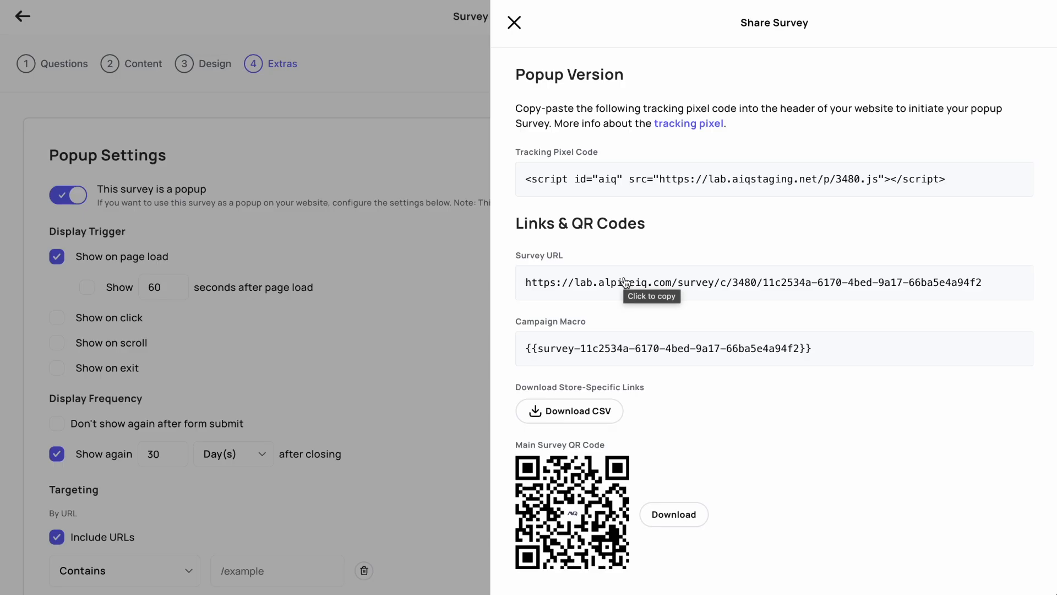
pyautogui.click(593, 421)
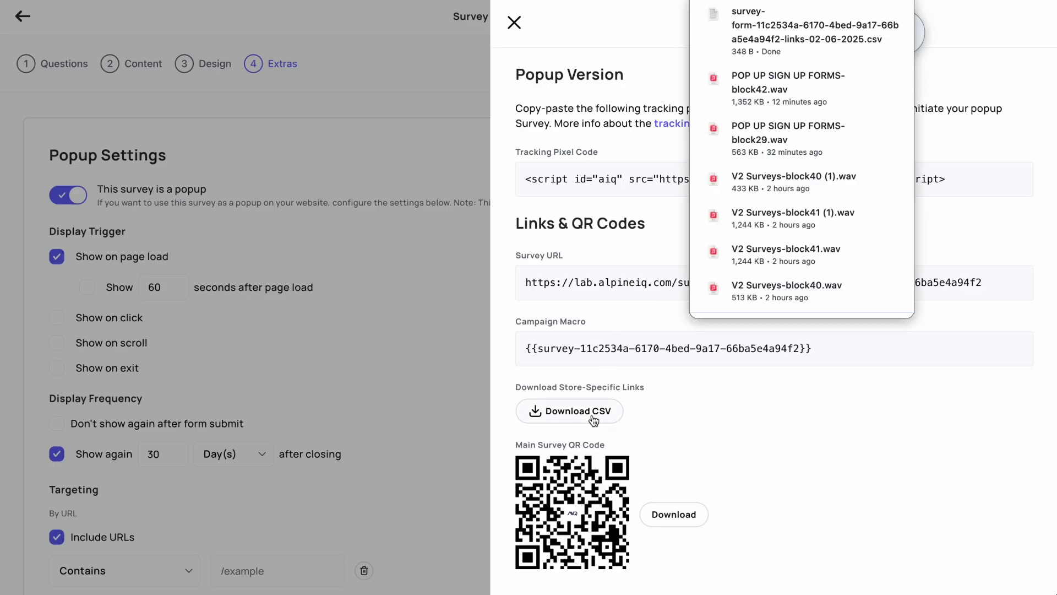
pyautogui.click(685, 516)
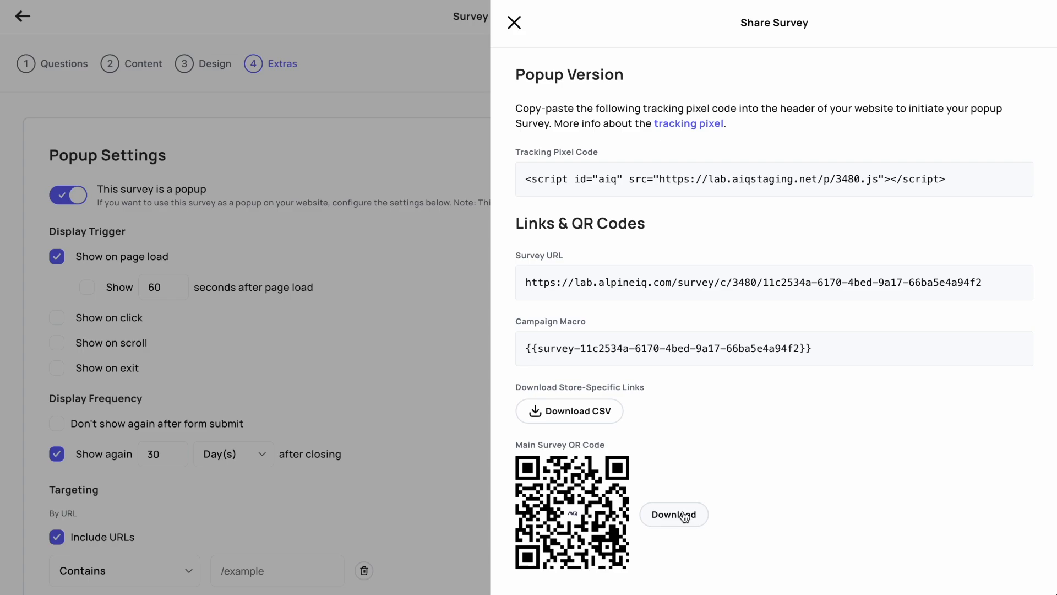